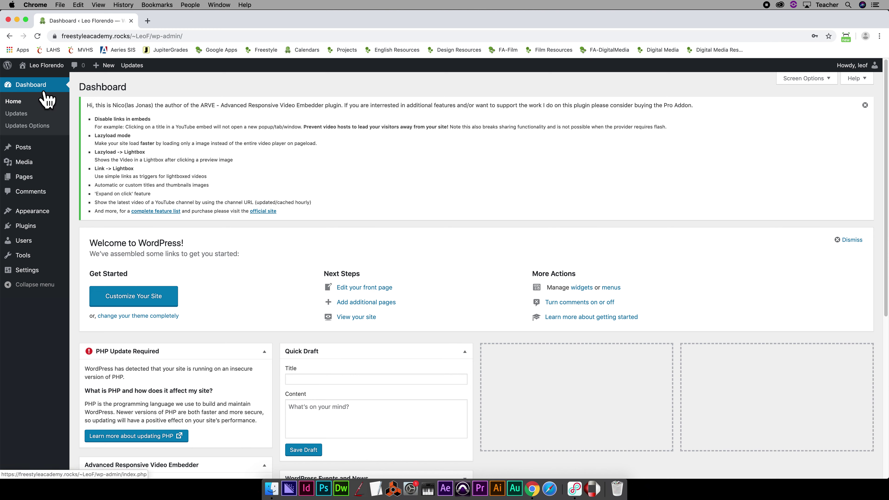
Go to Appearance > Themes from the dashboard's admin sidebar
mouse_move(42, 217)
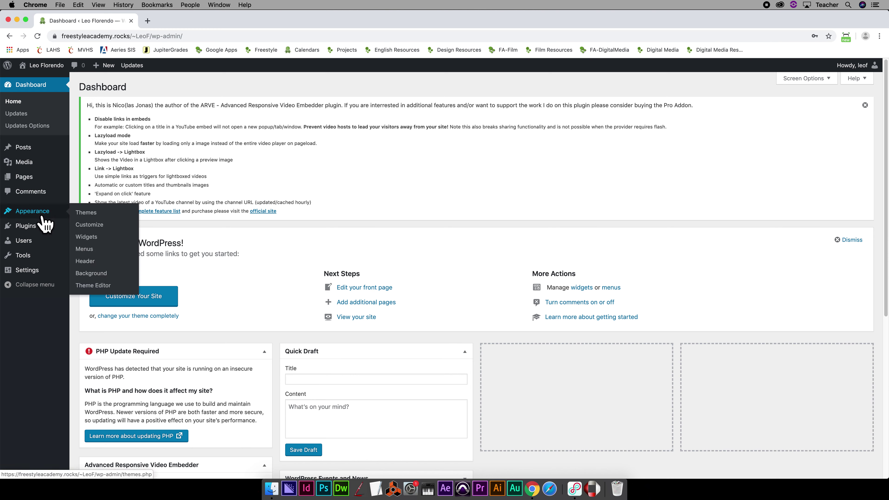
left_click(100, 220)
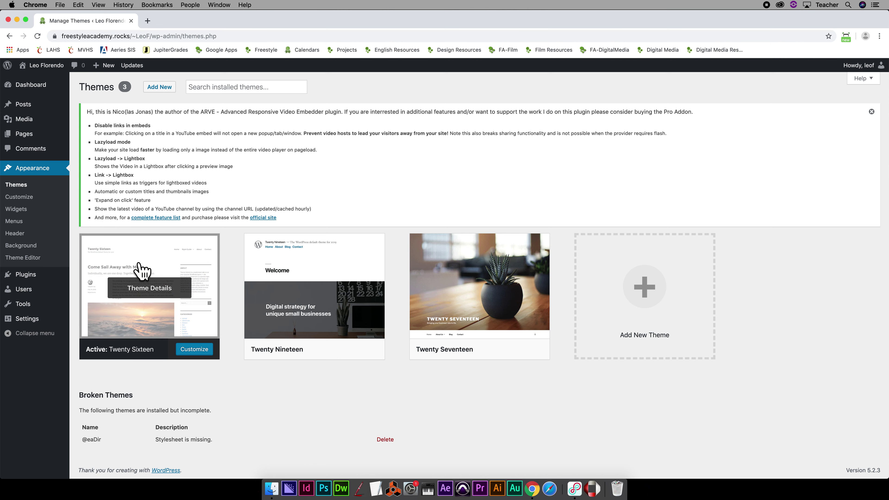
Dismiss the ARVE plugin's promotional notice on the Themes page
mouse_move(528, 300)
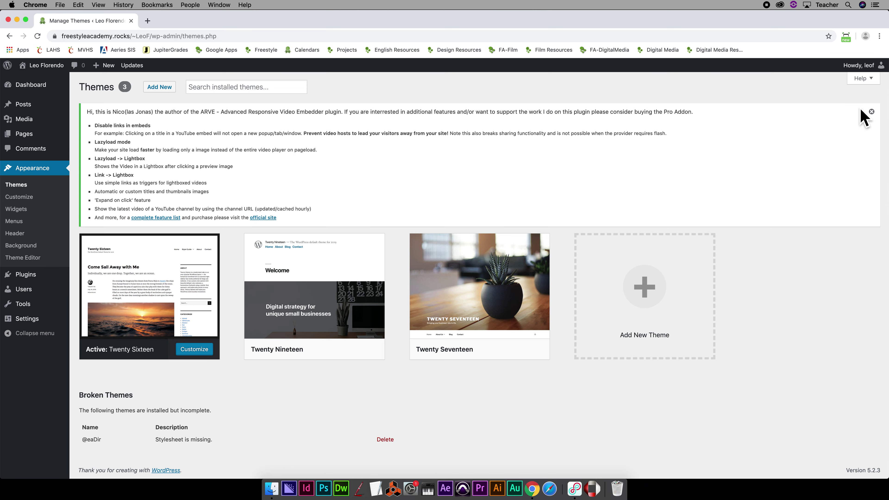
left_click(871, 112)
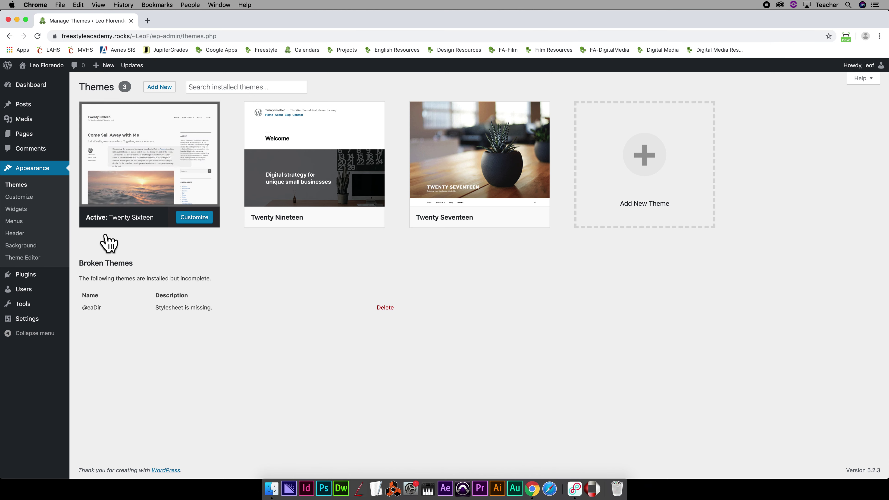
mouse_move(123, 223)
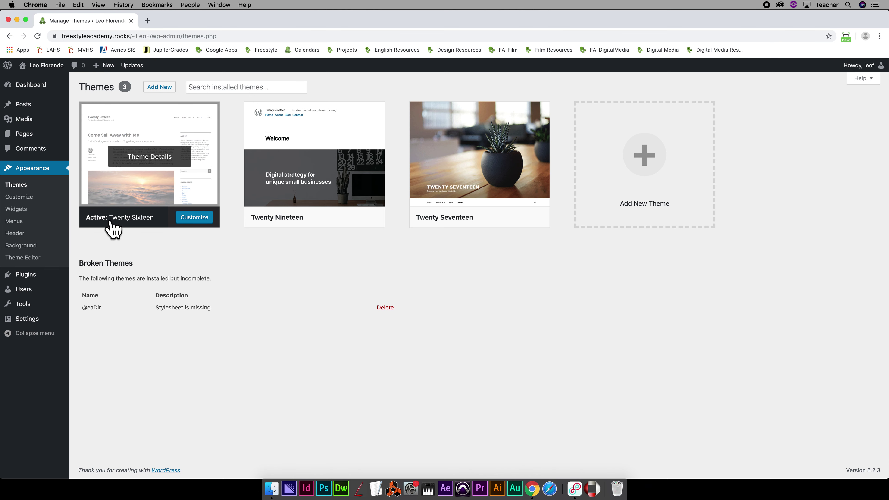
mouse_move(299, 222)
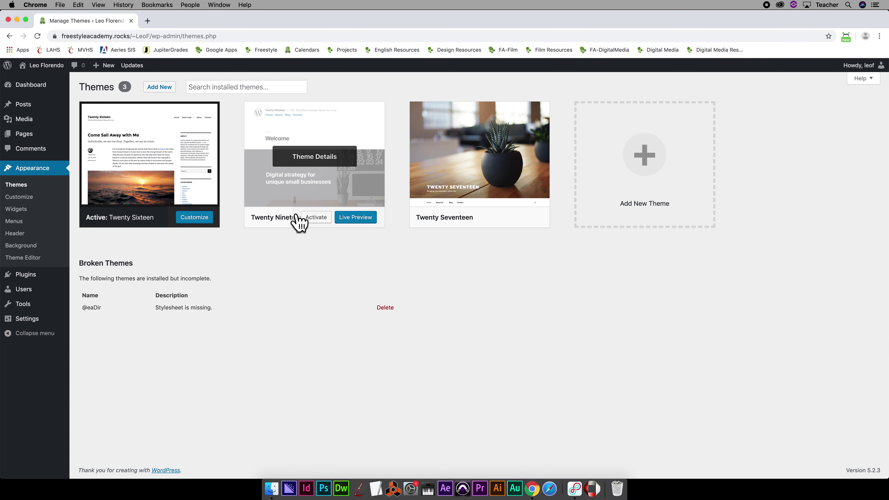
Activate the Twenty Nineteen theme, then click Activate on Twenty Sixteen
left_click(325, 224)
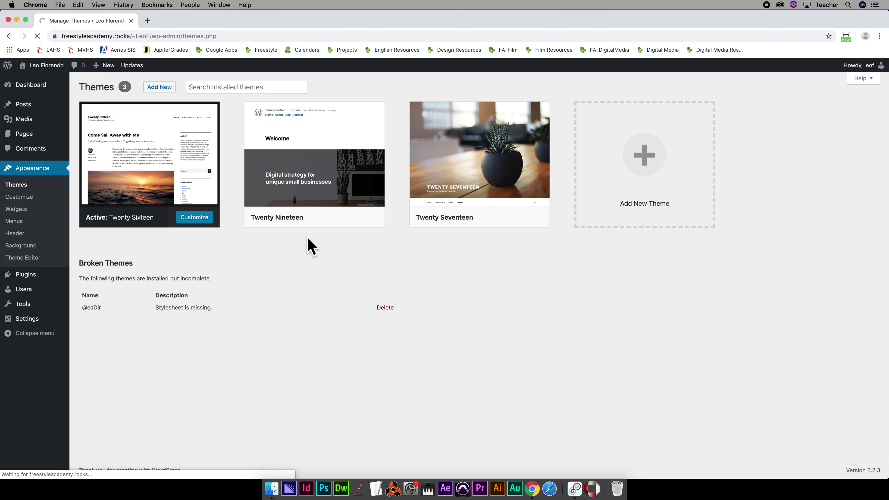
mouse_move(330, 224)
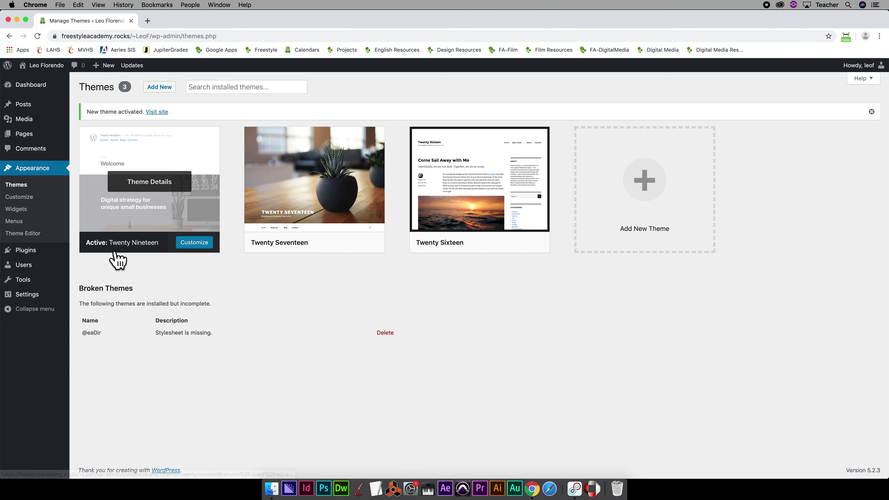
mouse_move(46, 65)
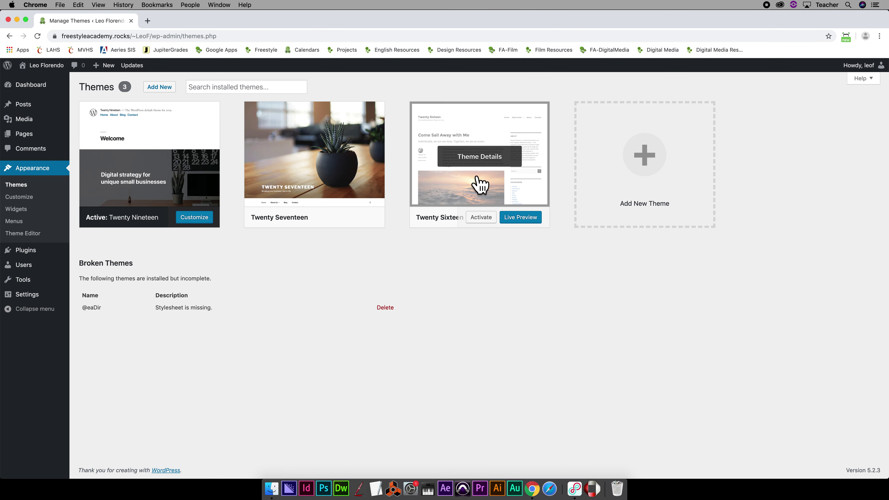
left_click(486, 220)
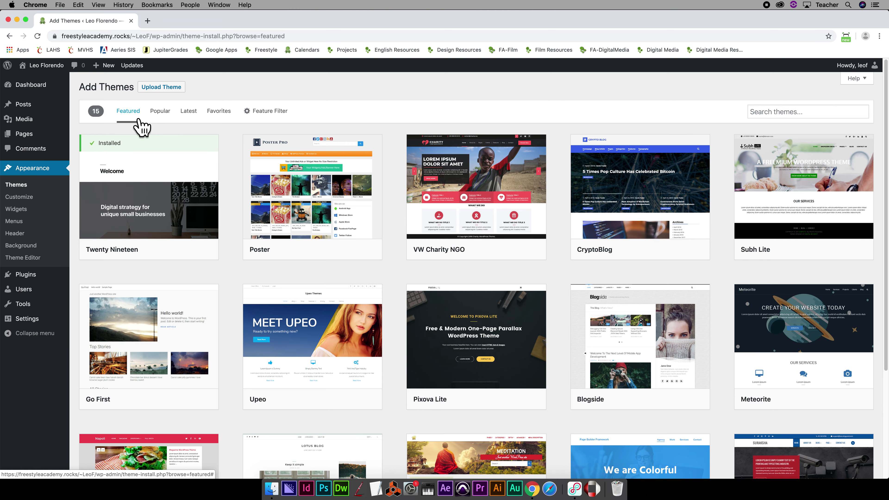
Show the Popular themes listing and scroll down to the Escapade theme
left_click(170, 119)
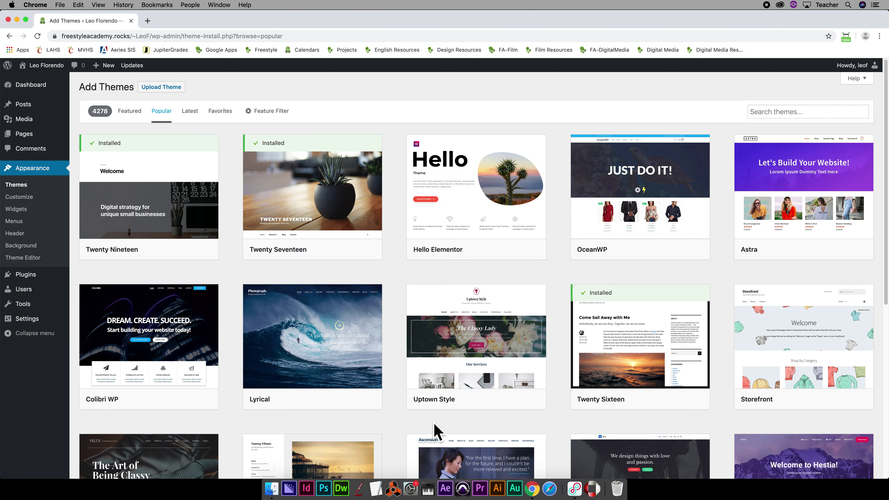
scroll(436, 426, "down", 2)
scroll(406, 393, "down", 1)
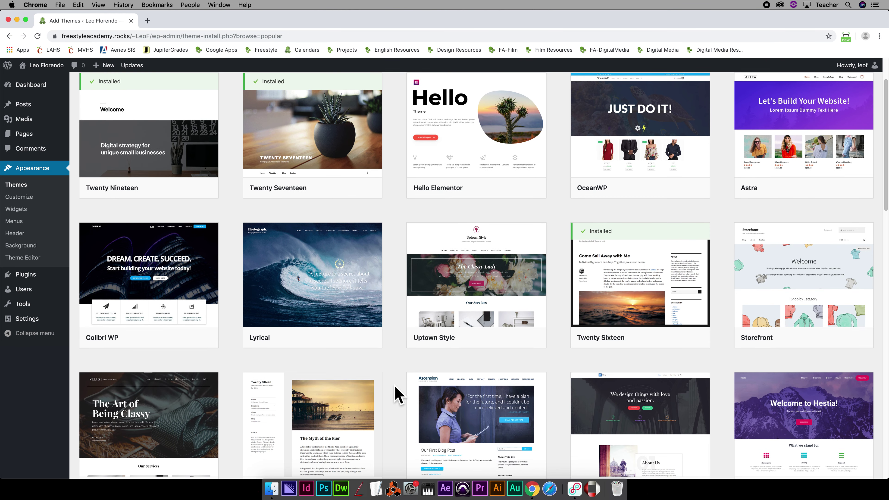
scroll(399, 395, "down", 3)
scroll(398, 395, "down", 2)
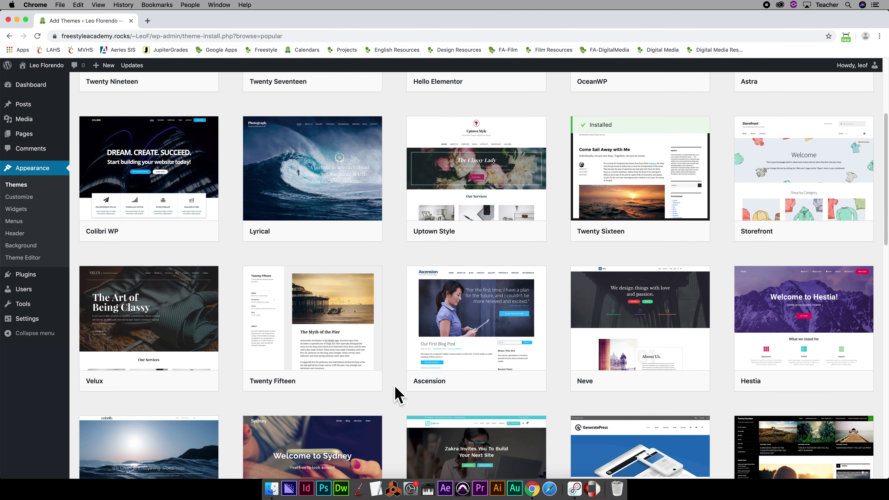
scroll(398, 395, "down", 4)
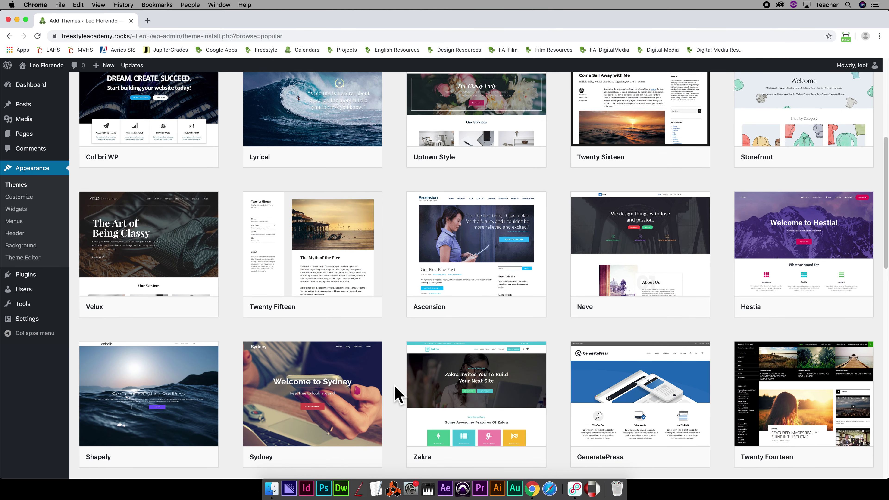
scroll(398, 395, "down", 7)
scroll(398, 395, "down", 5)
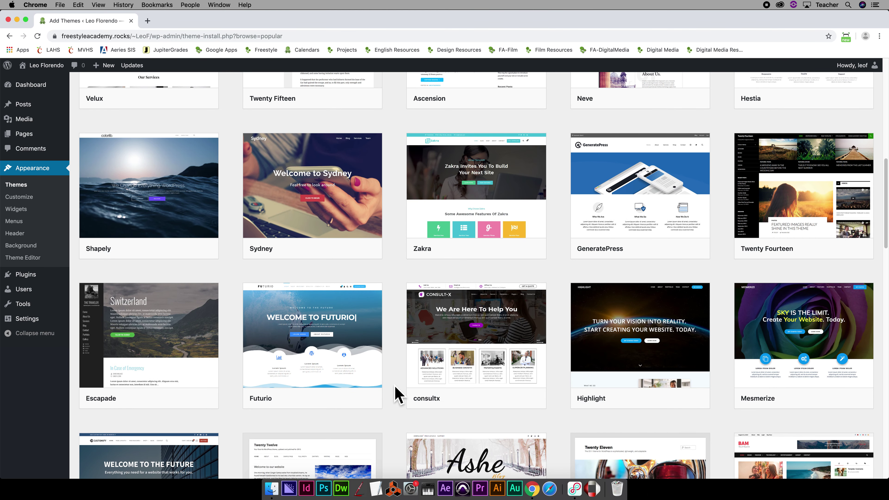
mouse_move(202, 397)
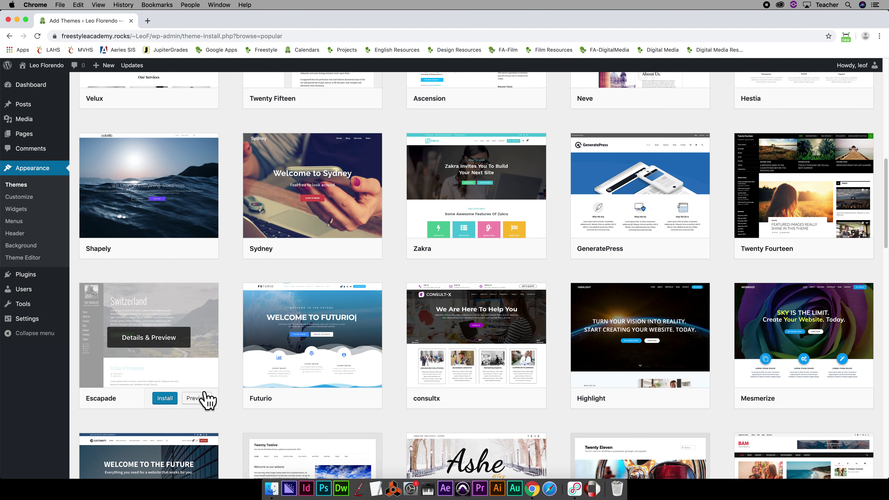
Install the Escapade theme and activate it
left_click(172, 401)
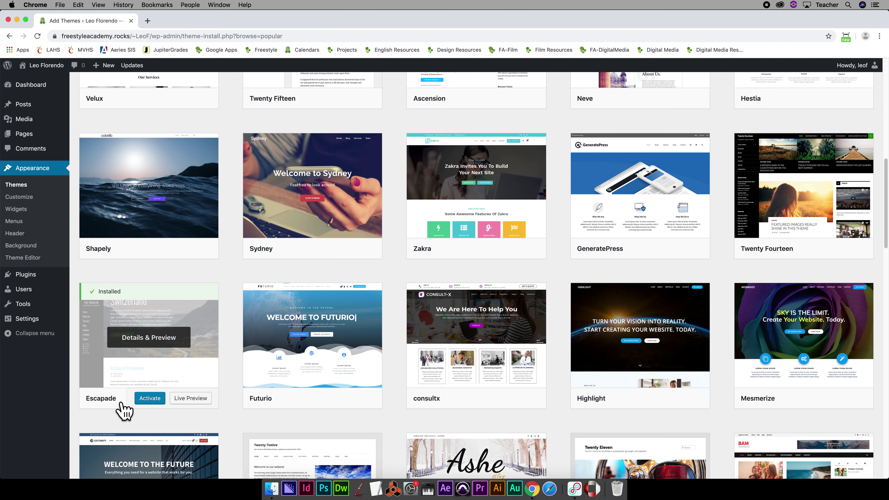
left_click(163, 403)
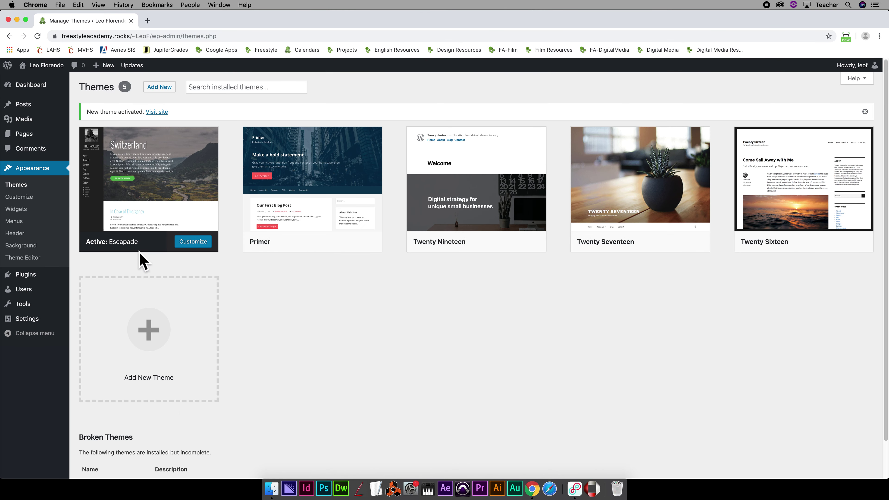
mouse_move(109, 256)
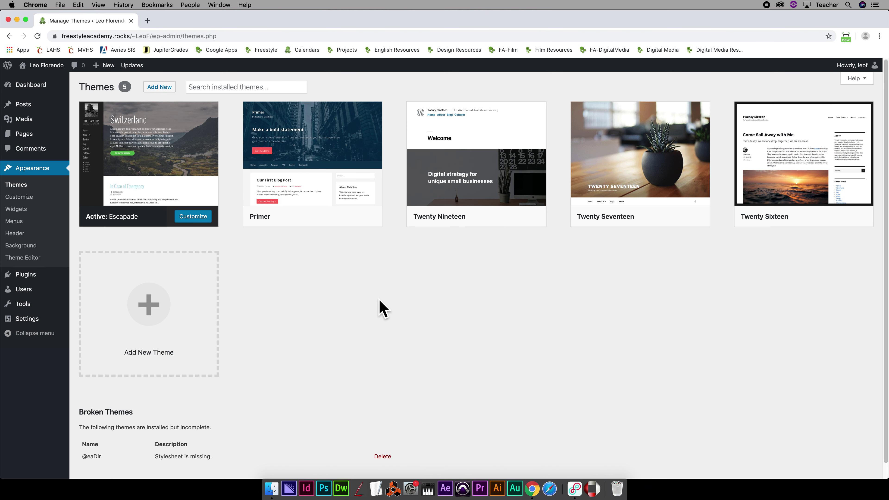
Go back to Add Themes and show the Popular listing again
left_click(168, 92)
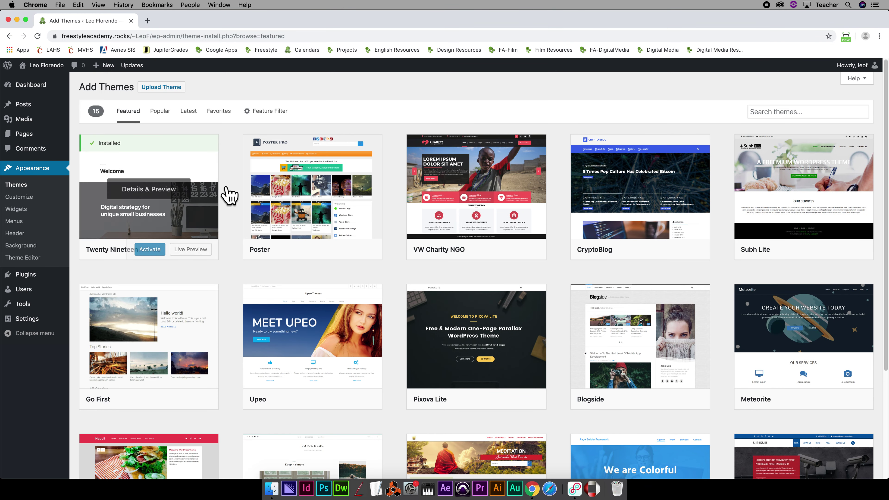
left_click(164, 115)
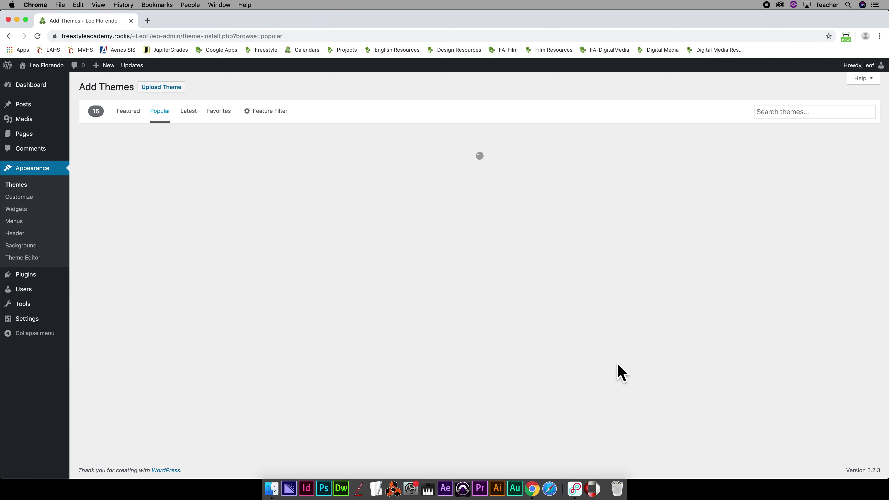
Install the Futurio theme from the Popular list and activate it
scroll(624, 372, "down", 10)
scroll(623, 373, "down", 5)
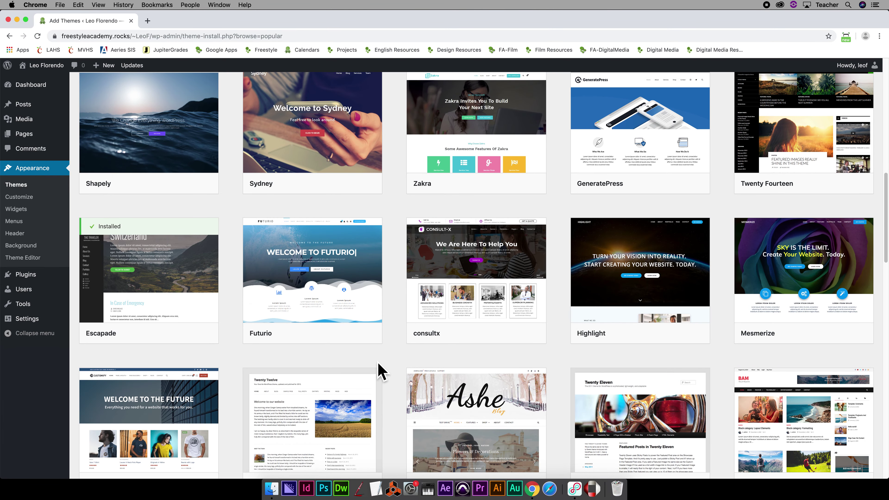
scroll(406, 368, "down", 1)
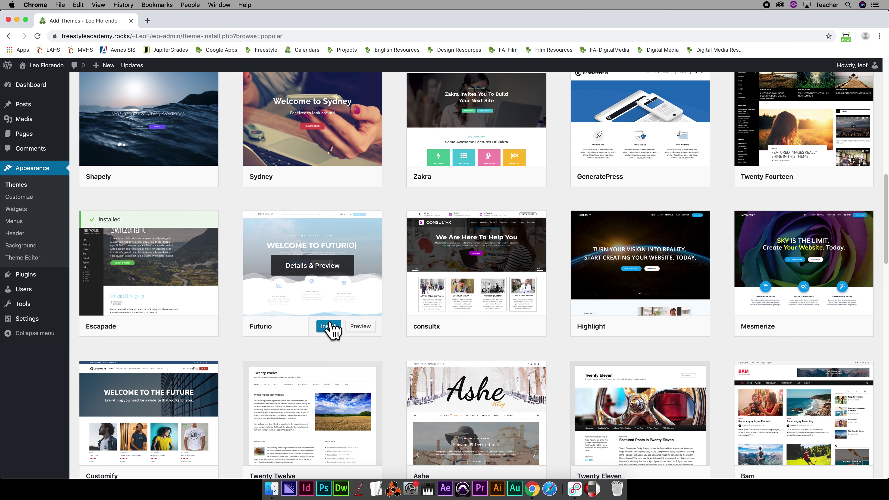
left_click(332, 331)
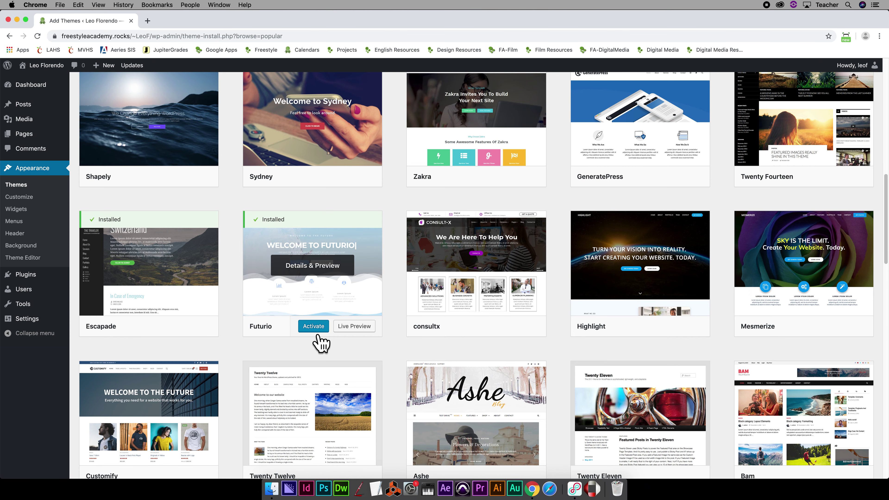
left_click(315, 330)
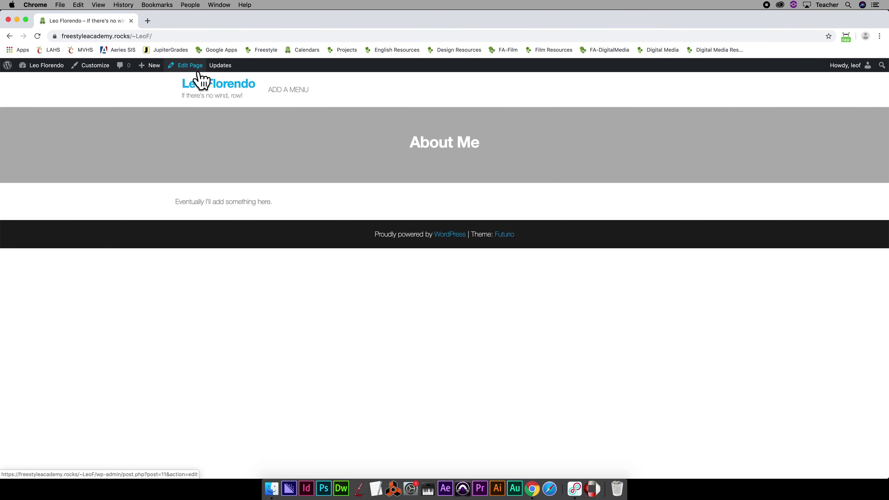
Edit the About Me page and check the Media Library for a featured image, finding none
left_click(198, 72)
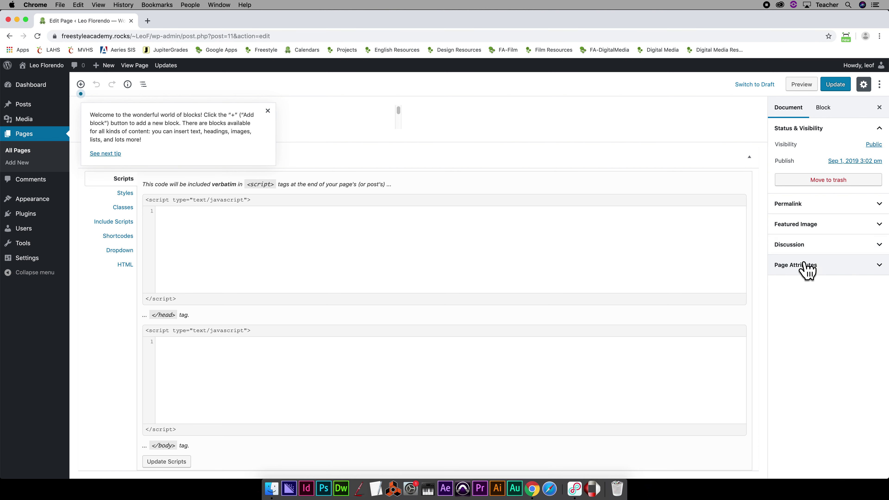
left_click(887, 229)
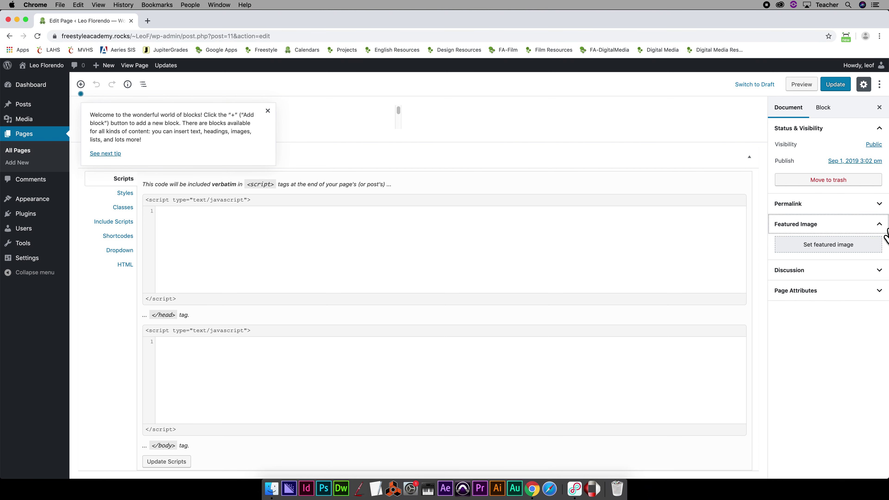
left_click(824, 253)
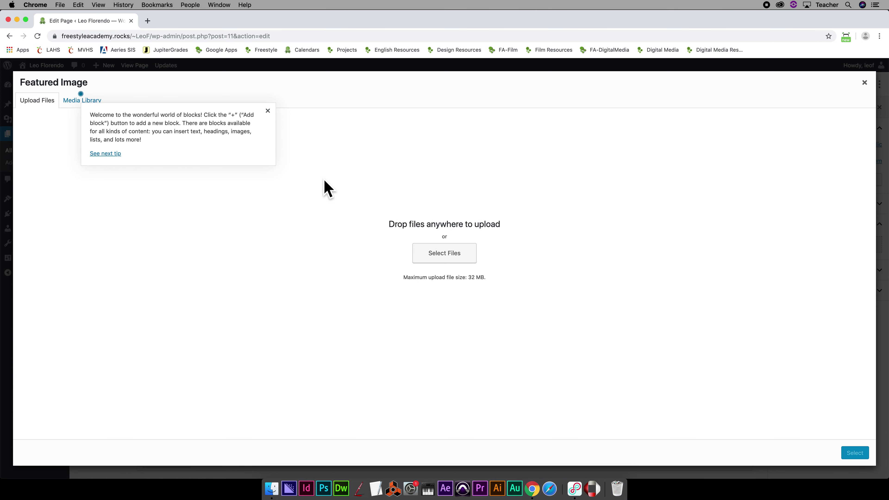
left_click(81, 105)
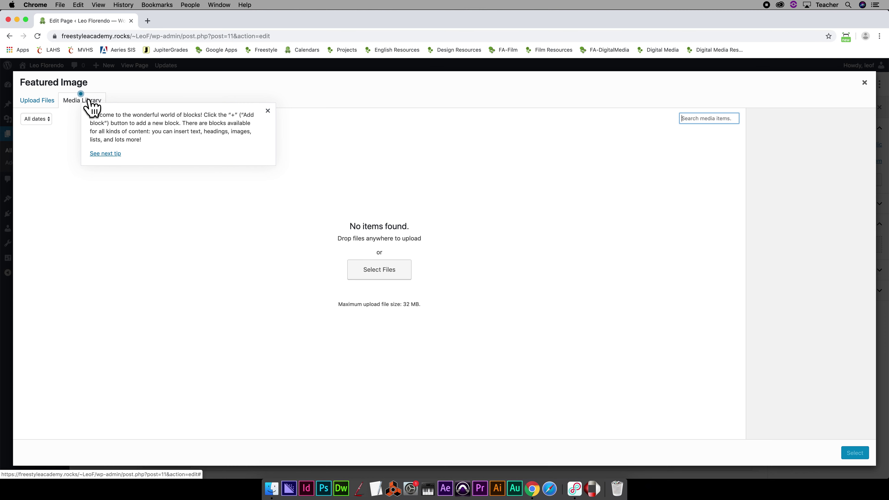
left_click(276, 117)
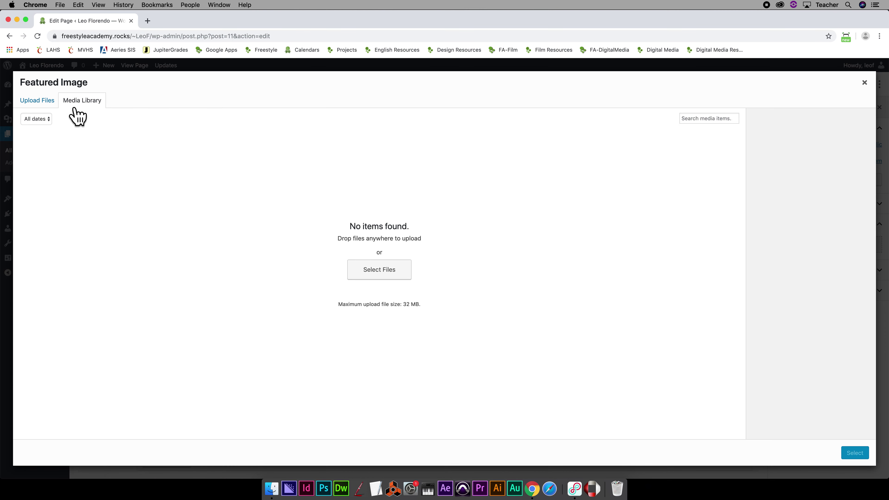
left_click(874, 90)
Go back to Appearance > Themes to view the installed themes
mouse_move(32, 201)
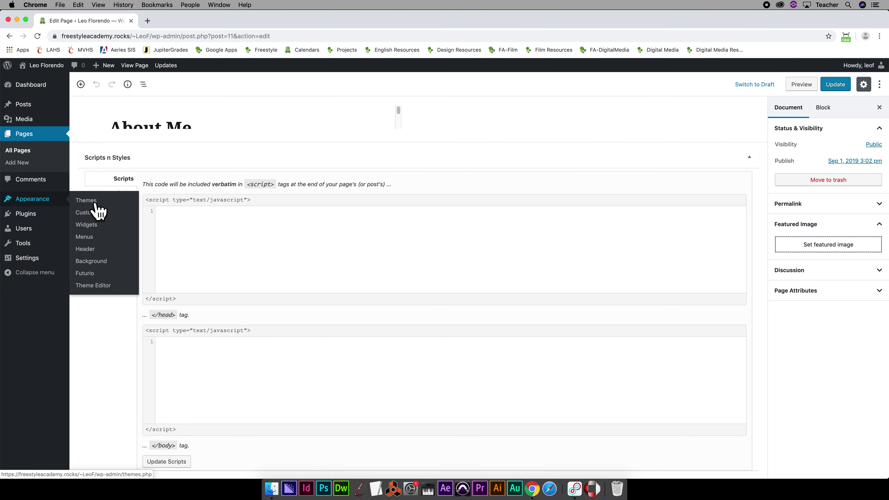
left_click(102, 207)
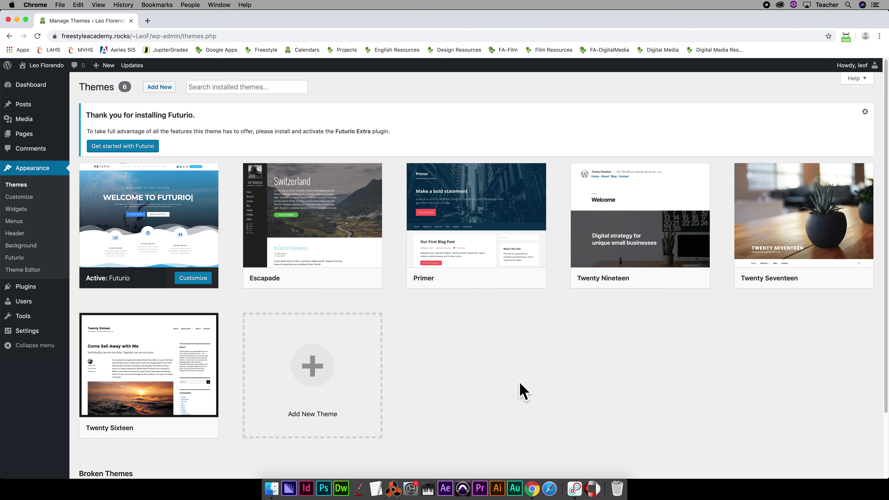
mouse_move(780, 267)
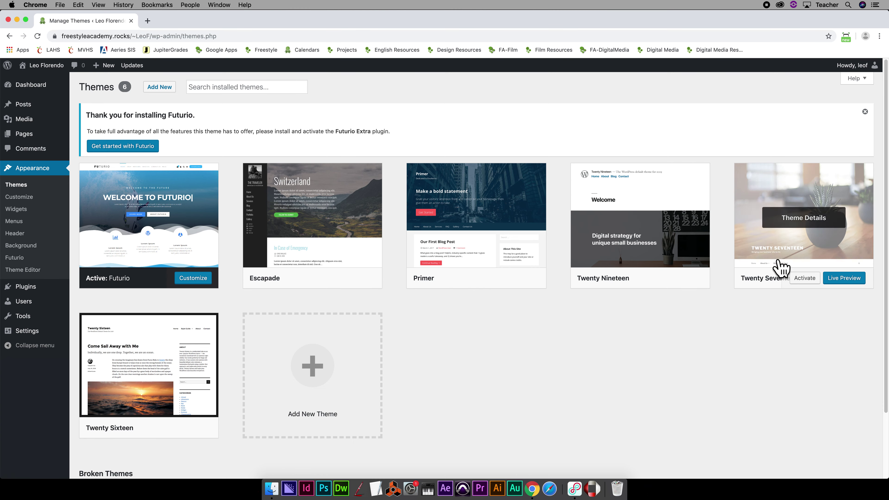
Delete the Twenty Seventeen theme from its Theme Details
left_click(801, 230)
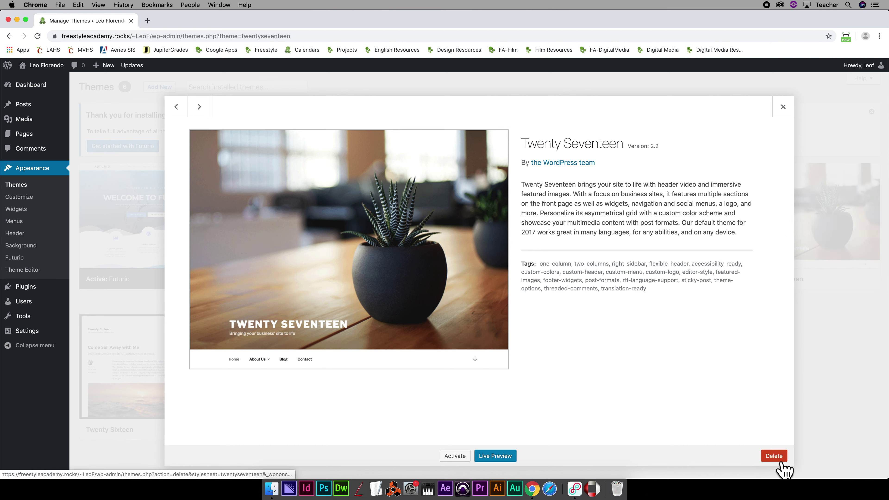
left_click(774, 456)
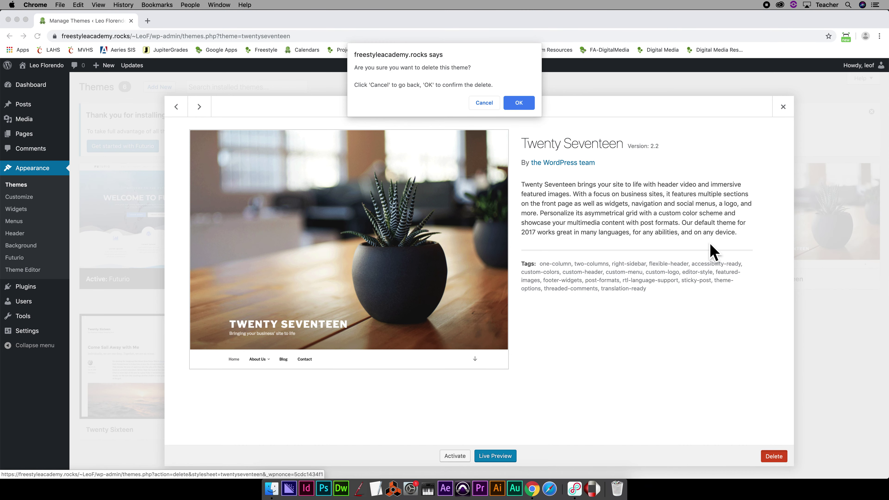
left_click(520, 106)
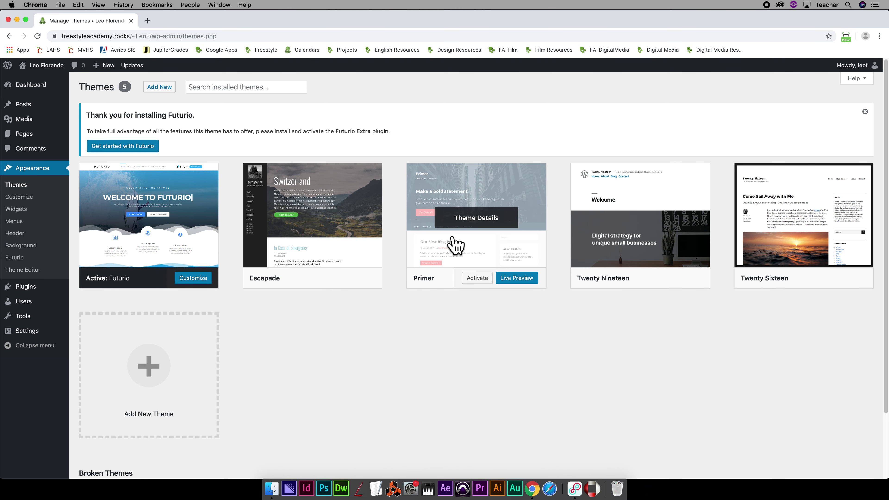
Delete the Primer theme from its Theme Details
left_click(480, 226)
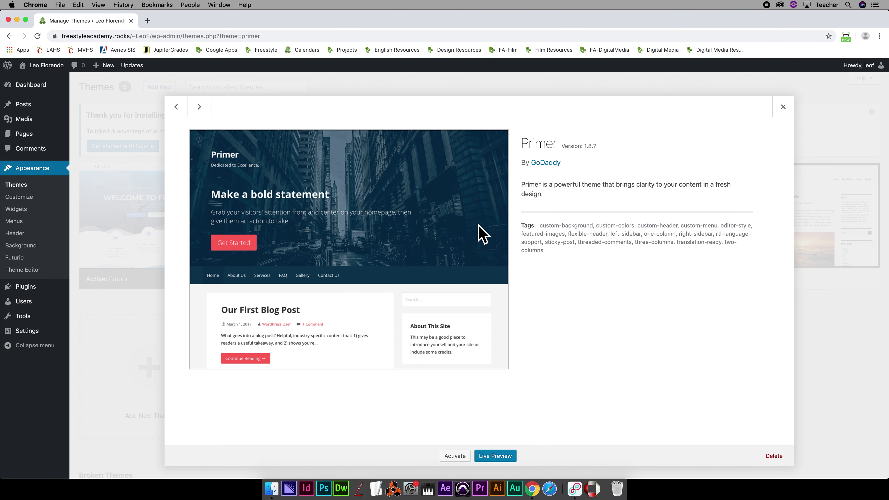
left_click(774, 457)
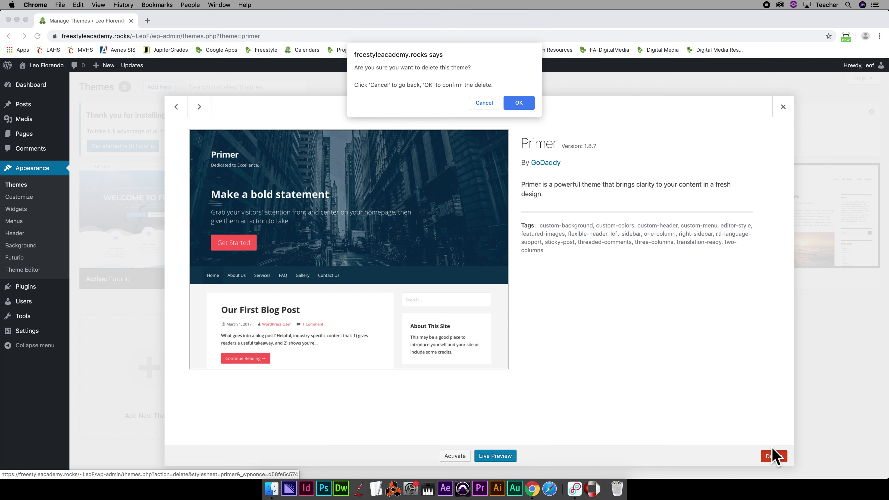
left_click(526, 102)
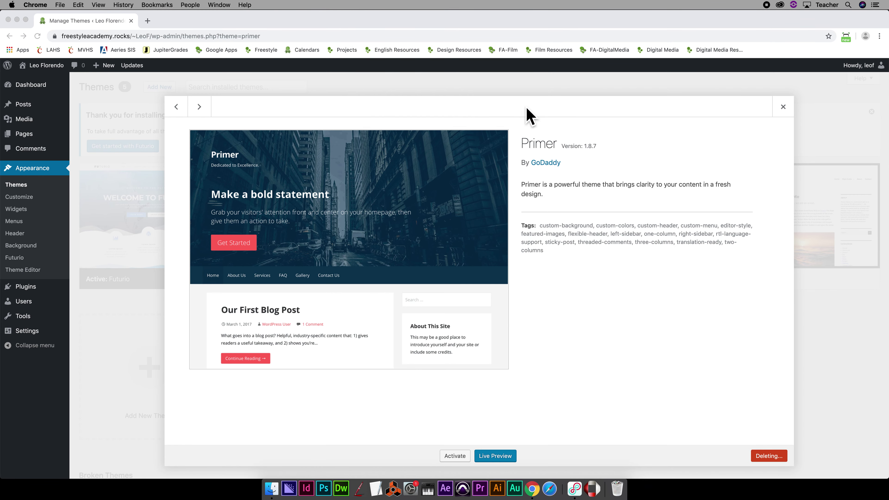
mouse_move(372, 233)
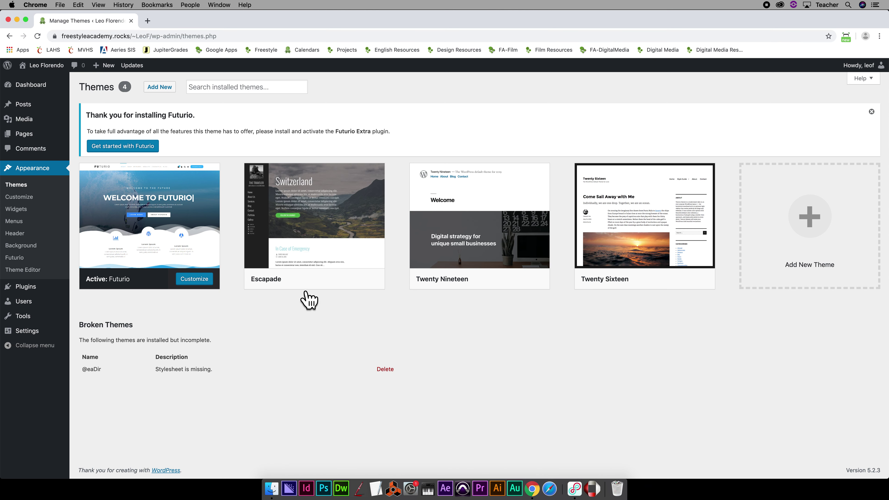
mouse_move(310, 236)
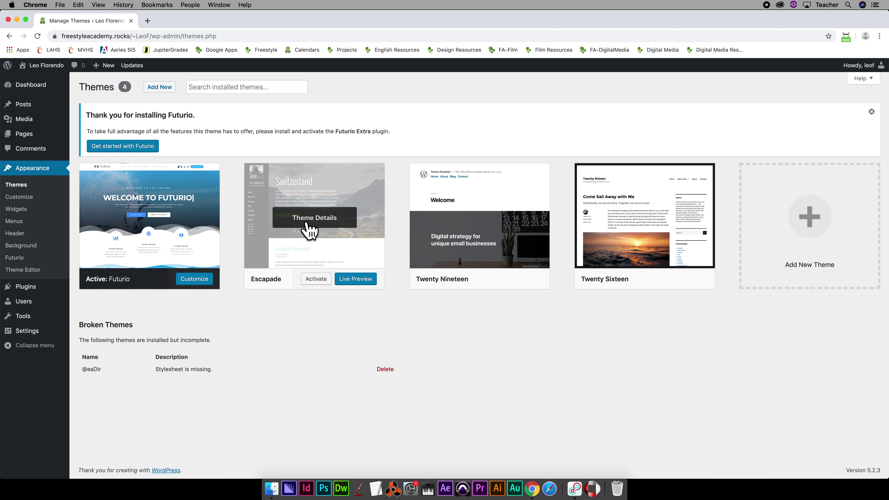
left_click(309, 230)
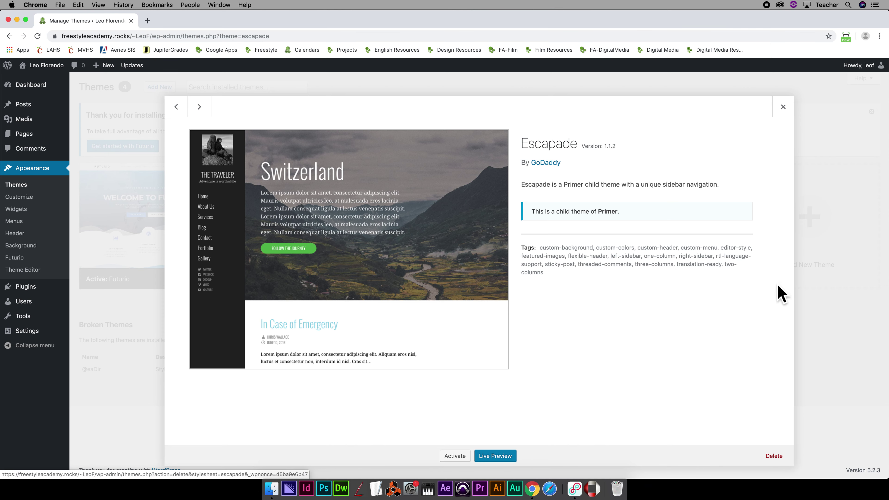
left_click(784, 108)
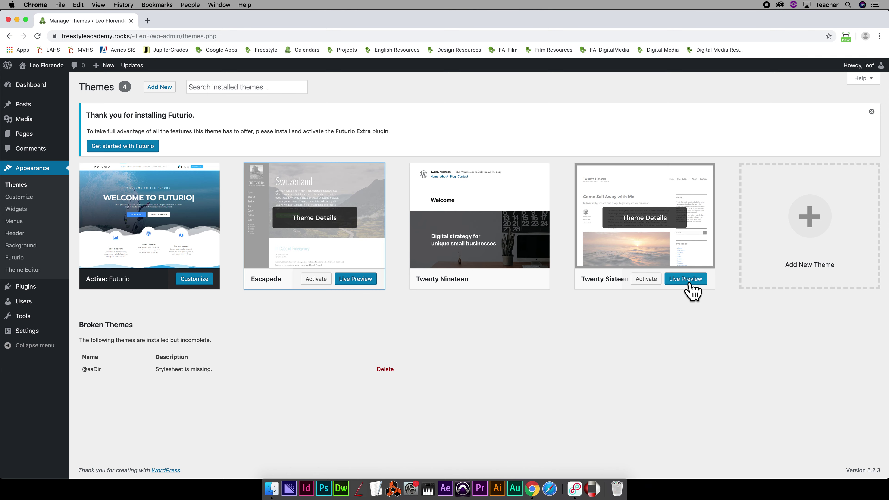
Delete the Twenty Sixteen theme from its Theme Details and confirm
left_click(656, 226)
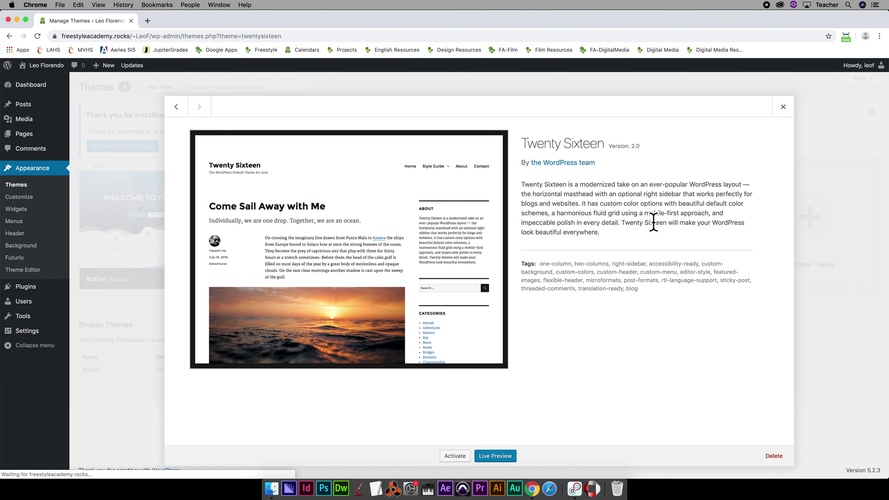
left_click(779, 458)
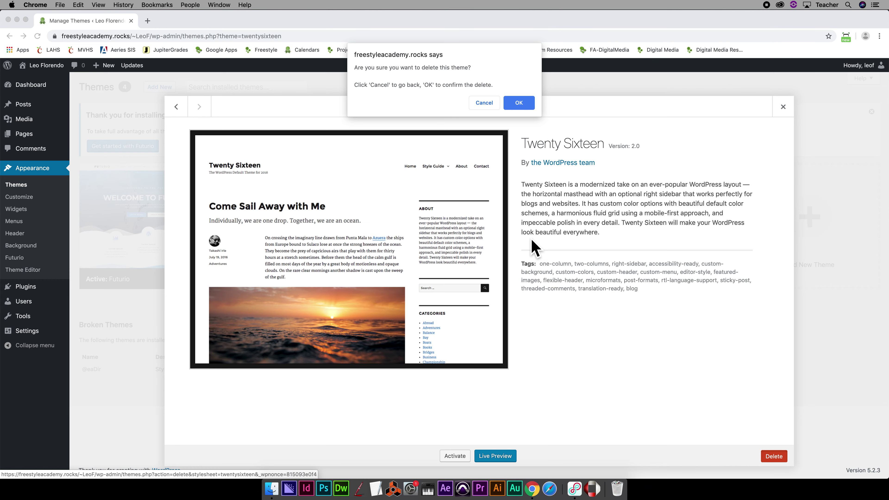
left_click(519, 103)
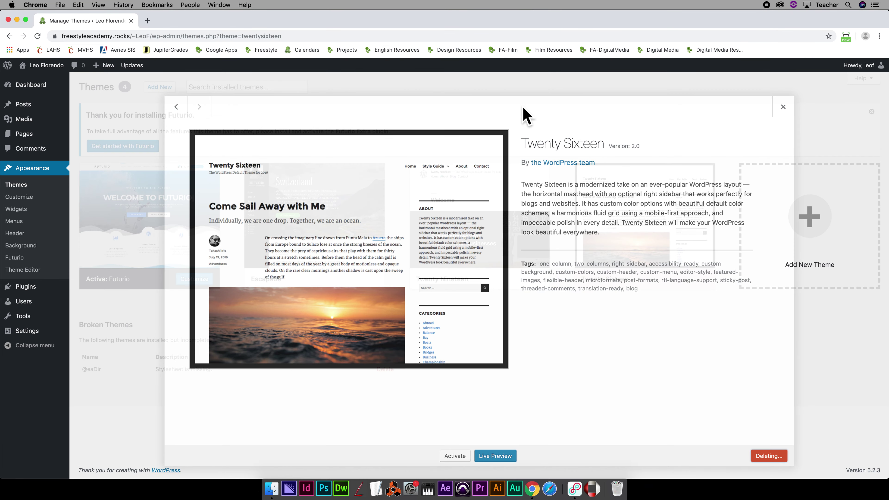